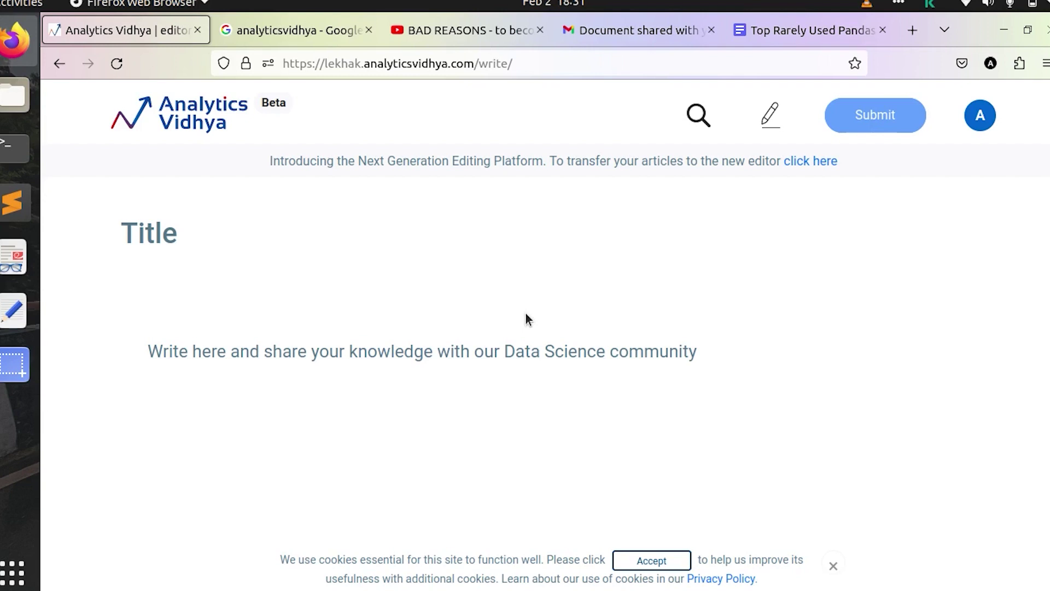
Enter the title 'new article' and the opening line 'something new brewing!!!'
left_click(171, 230)
type("new article")
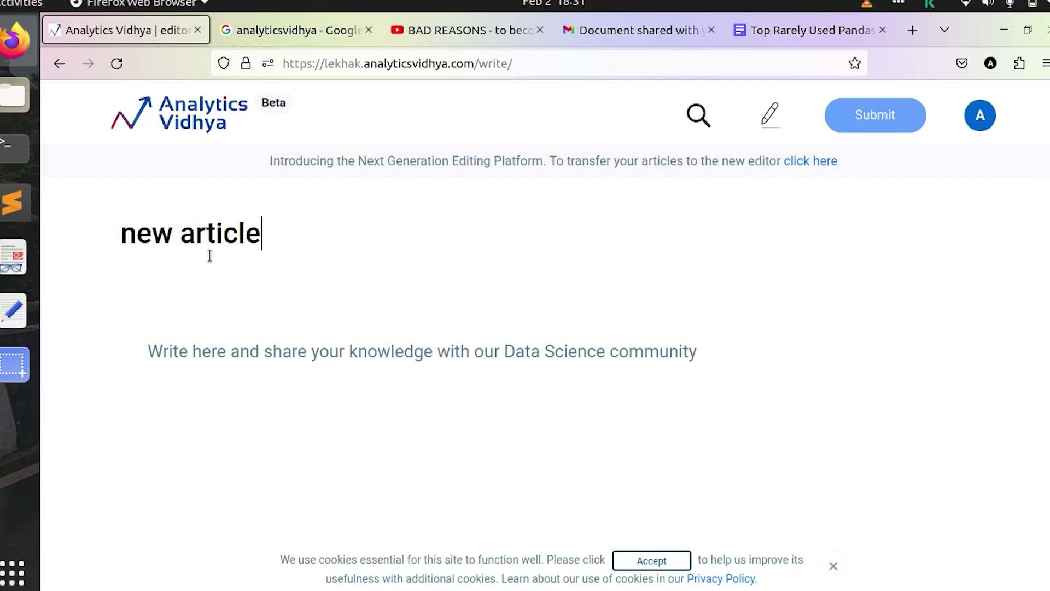
left_click(154, 352)
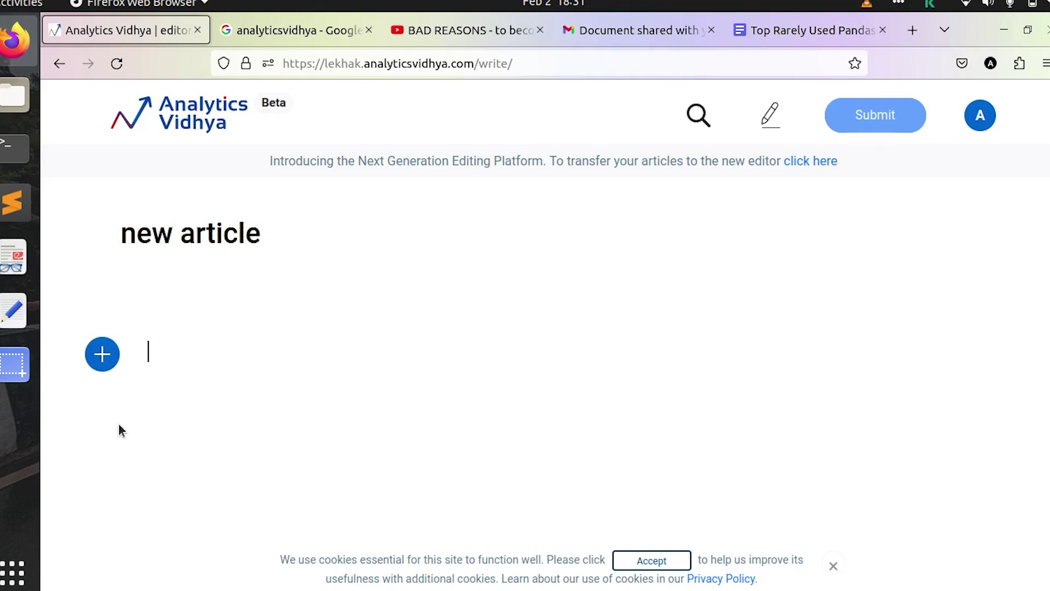
type("something new brewing!!!")
key("Return")
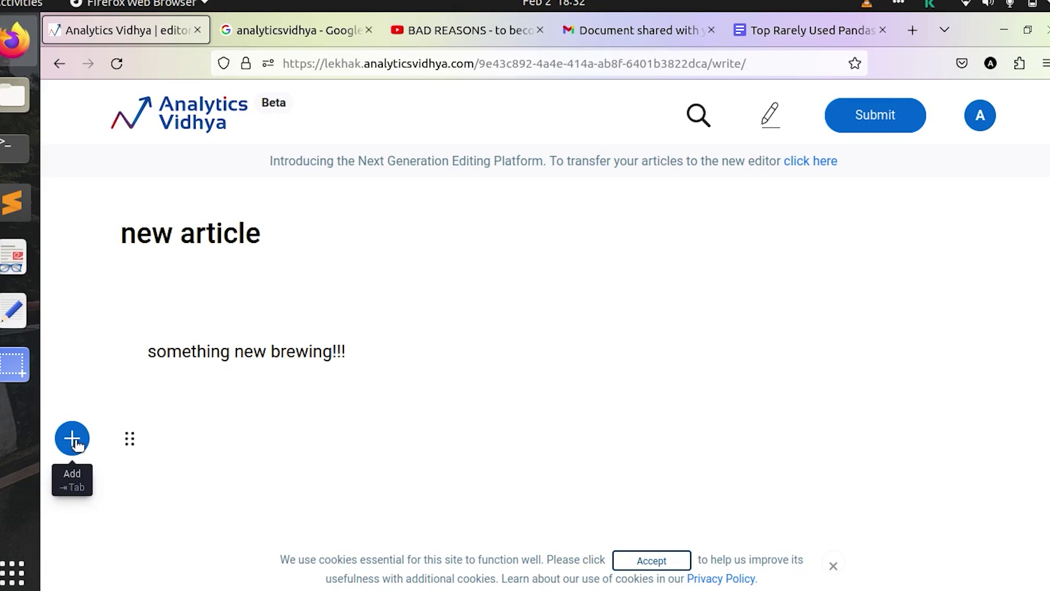
Insert a 'new heading' heading below the paragraph and set it to Heading 4
left_click(75, 442)
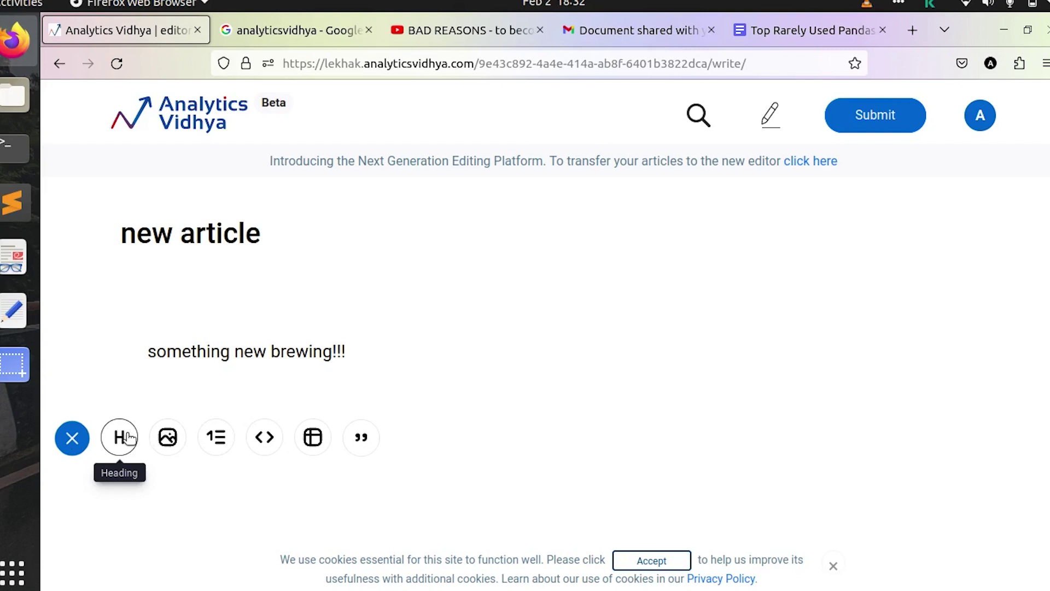
left_click(127, 438)
type("new")
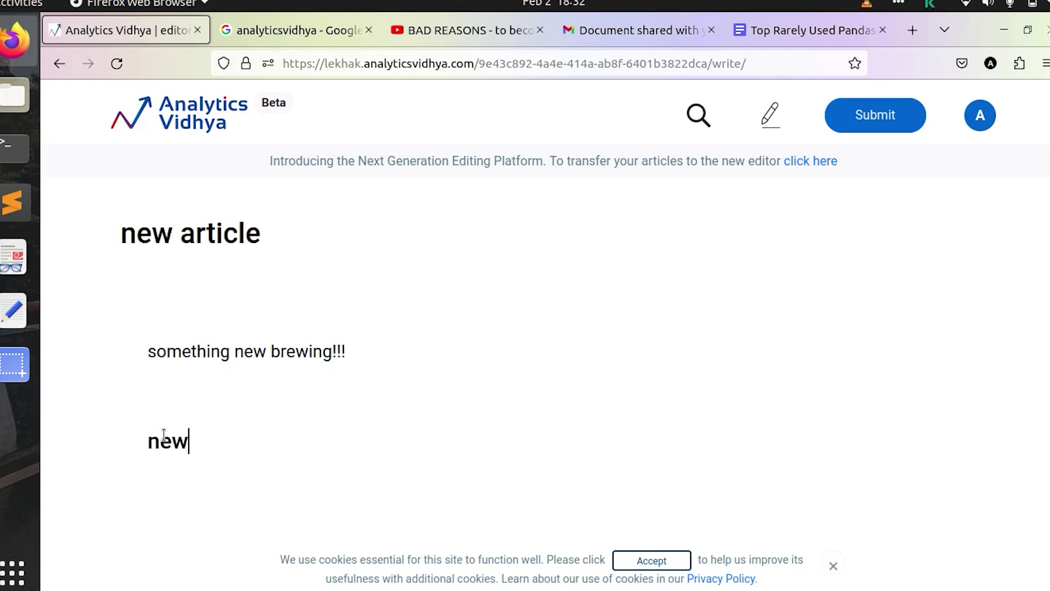
type(" heading")
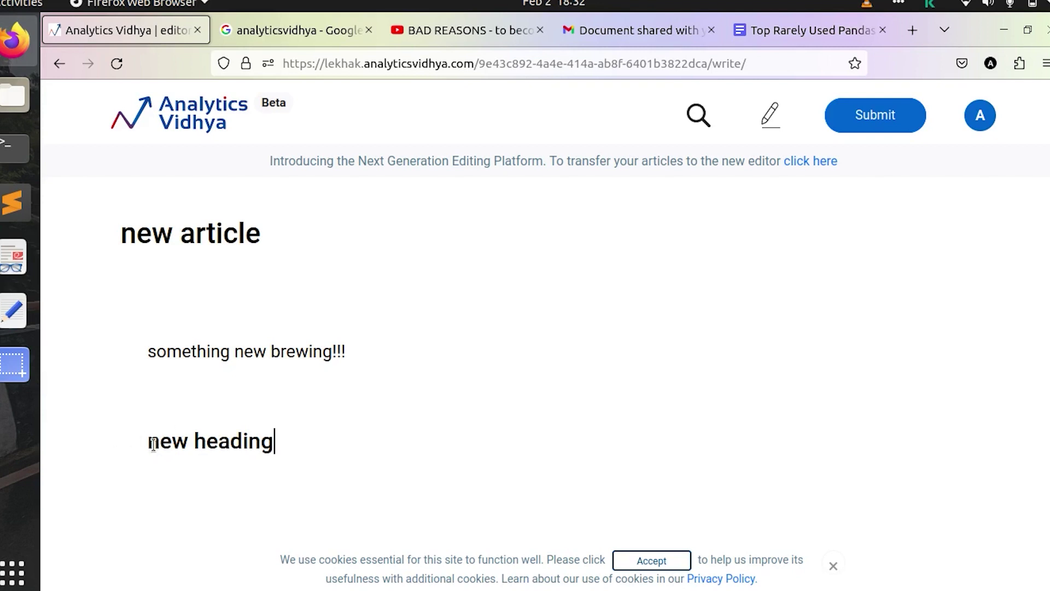
left_click(186, 481)
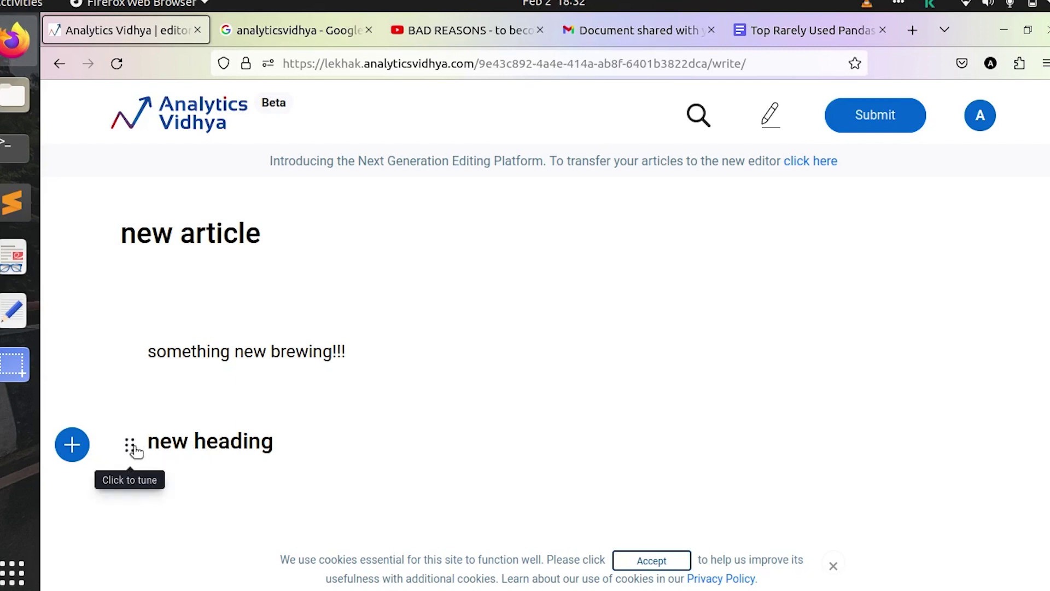
left_click(133, 451)
scroll(145, 498, "down", 3)
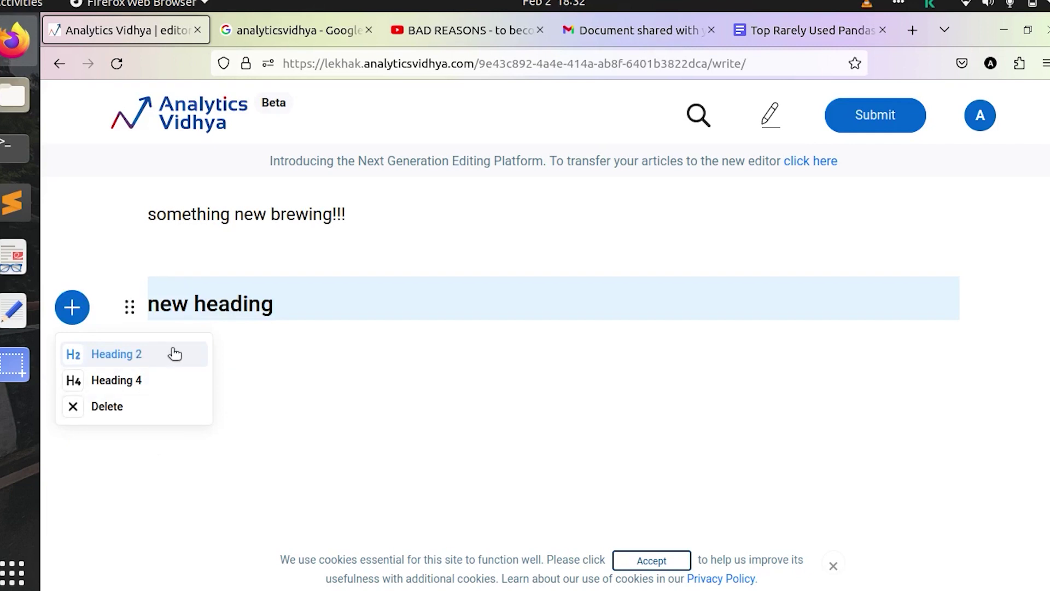
left_click(130, 381)
Upload the panda-and-books image and caption it 'Ssample image'
left_click(72, 343)
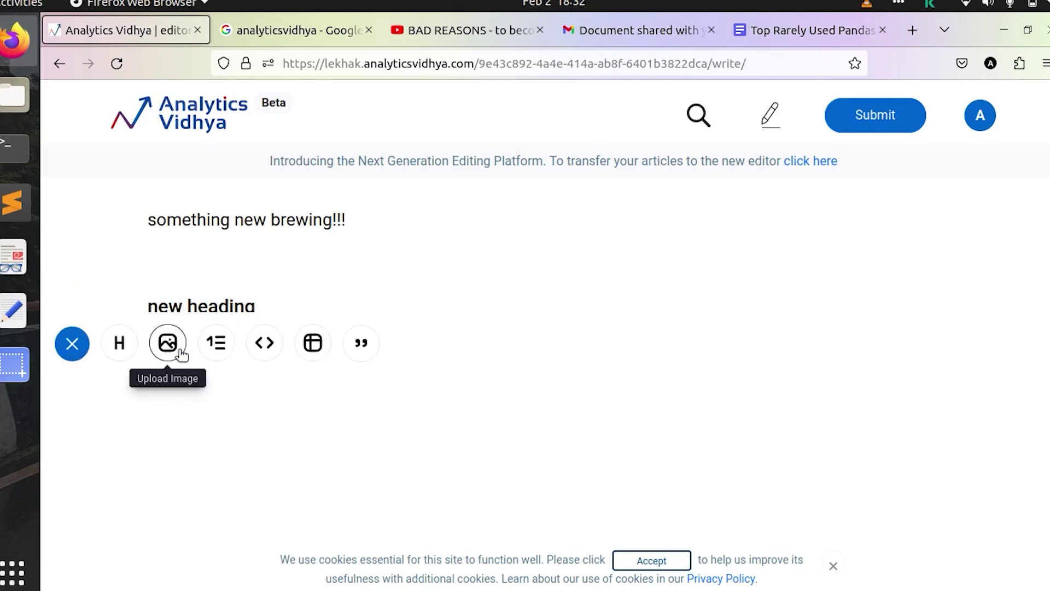
left_click(79, 346)
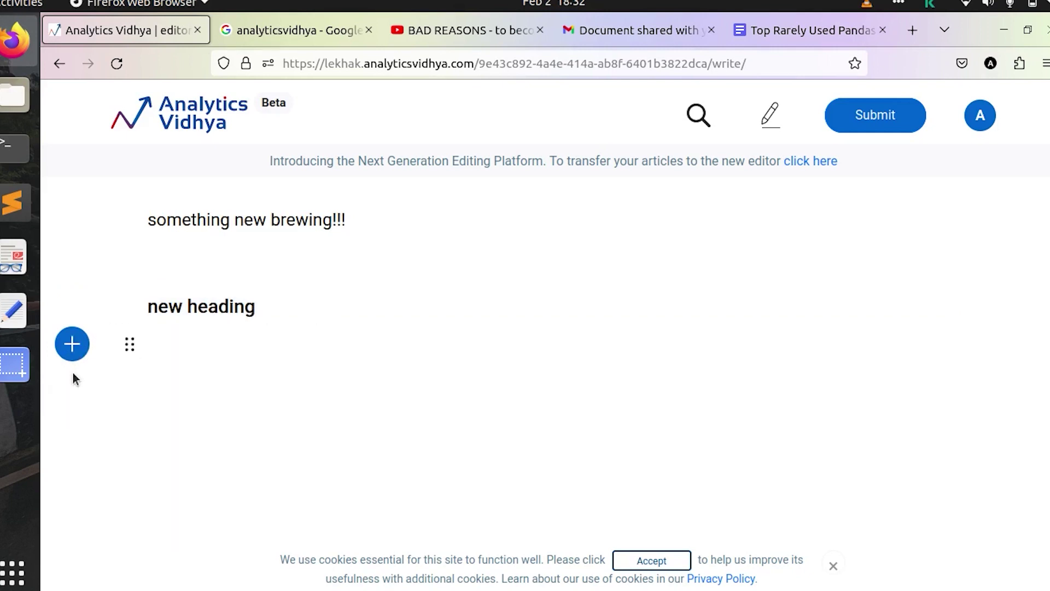
left_click(72, 343)
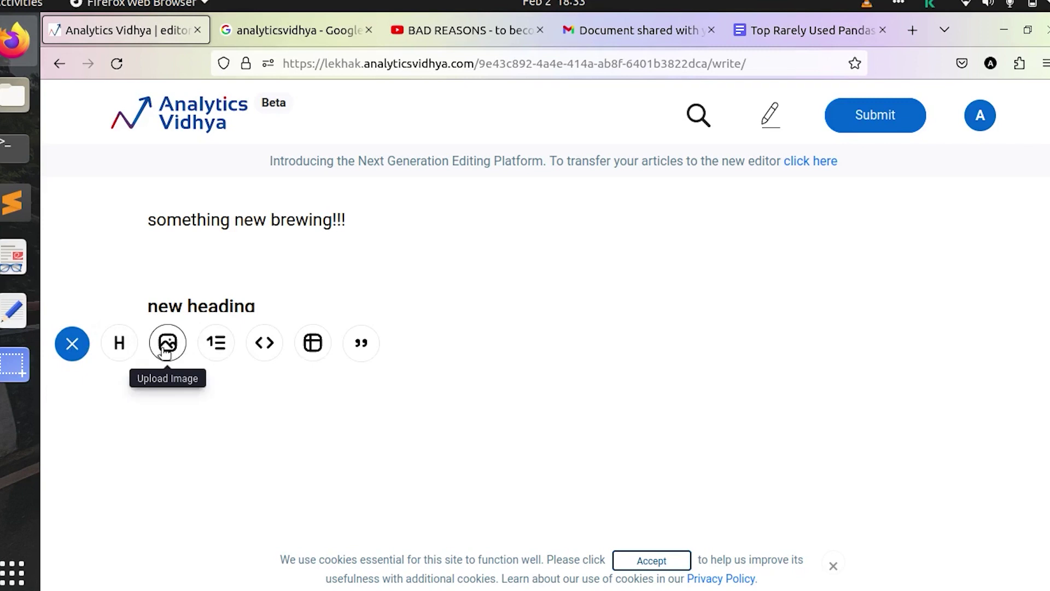
left_click(167, 345)
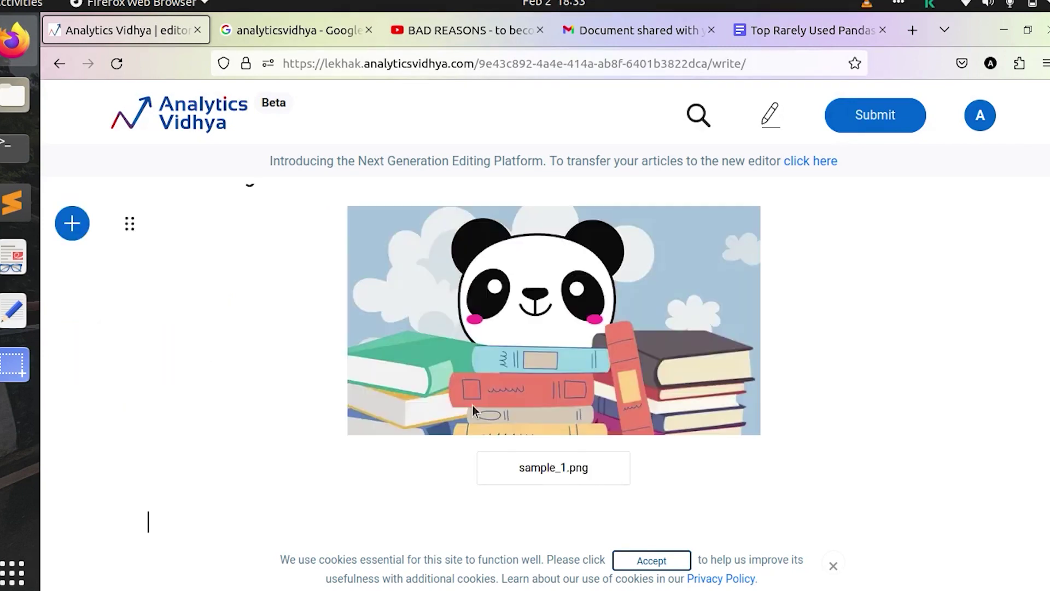
triple_click(547, 465)
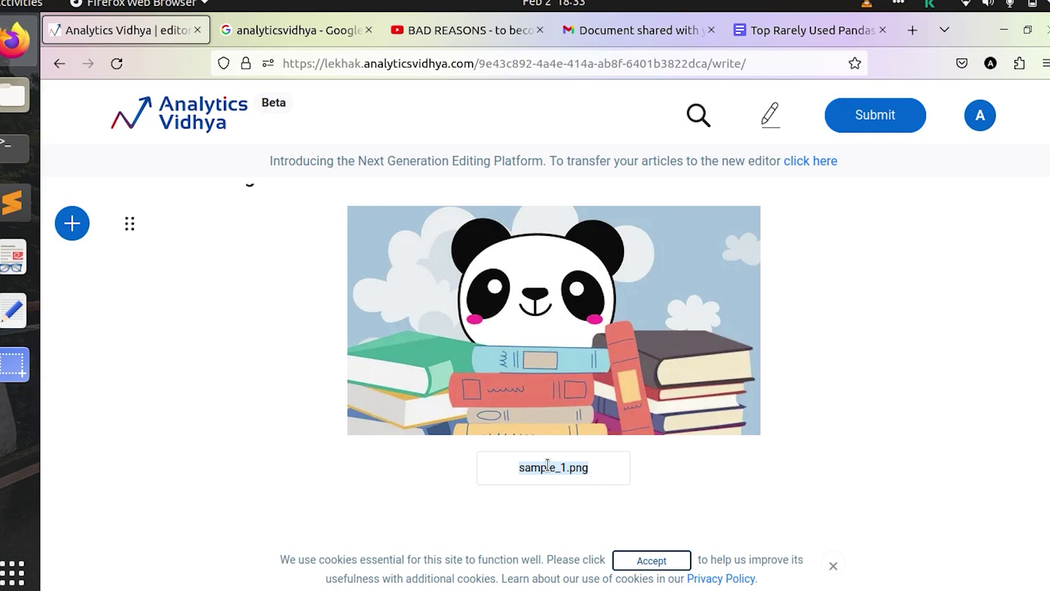
type("Ssample image")
key("Return")
scroll(547, 463, "down", 2)
left_click(73, 343)
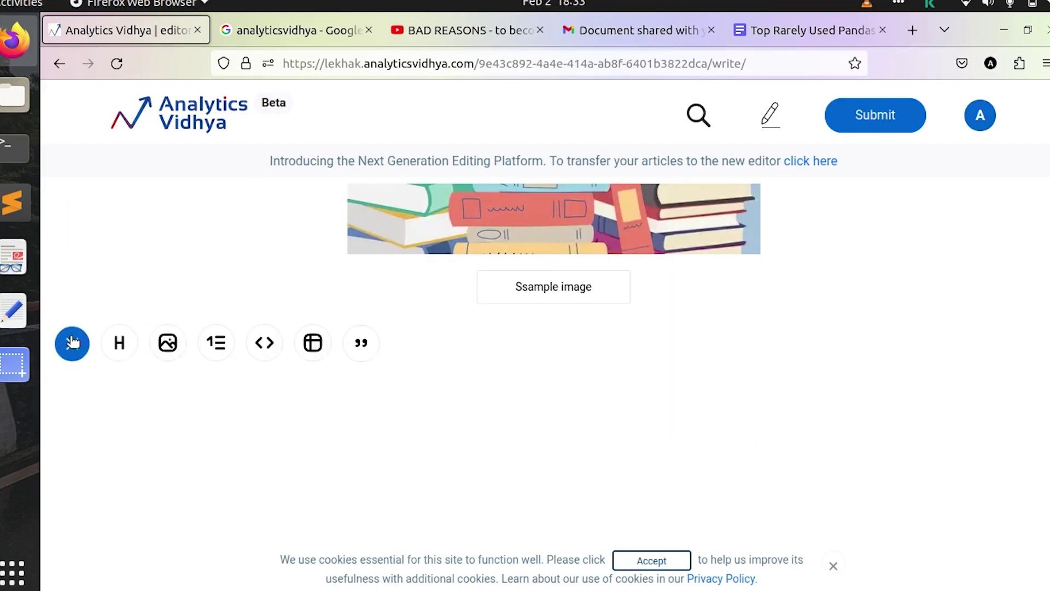
Start a bulleted list with the item 'new unordered list' and an empty bullet below it
left_click(218, 348)
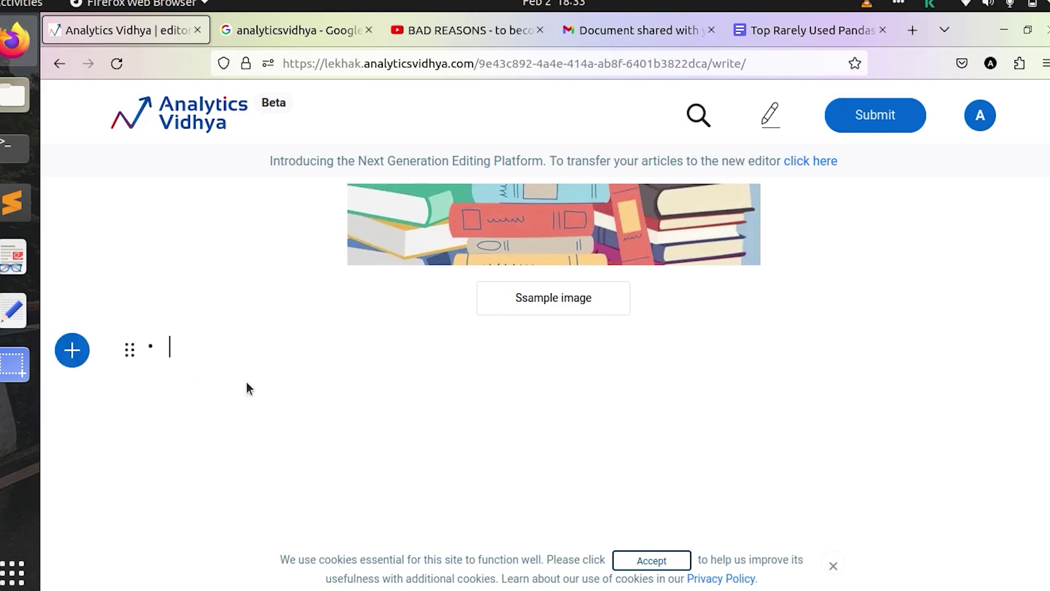
type("new unordered list")
key("Return")
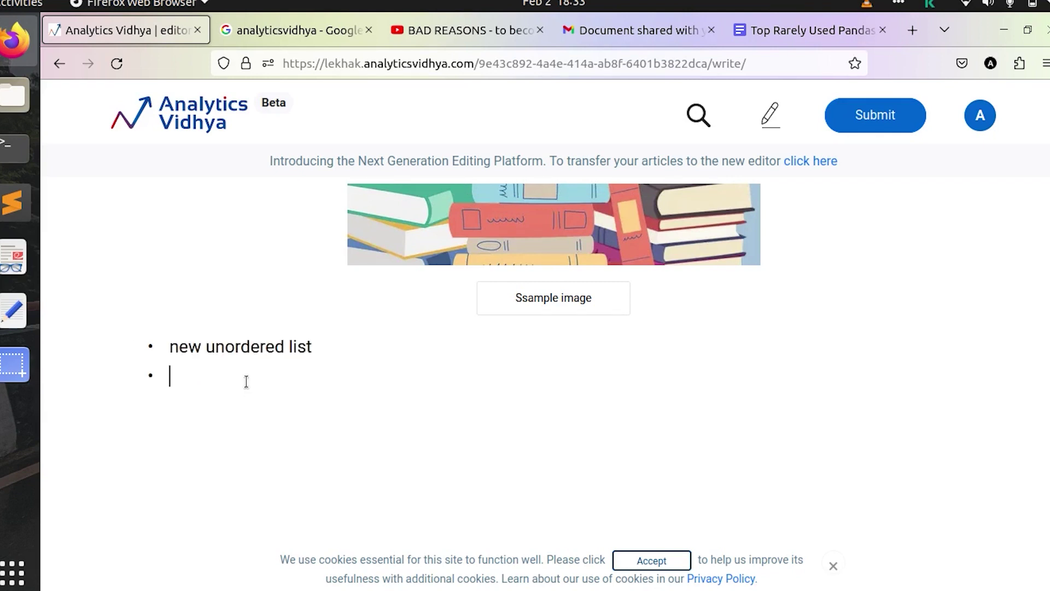
key("Tab")
key("shift+Tab")
key("Return")
mouse_move(72, 385)
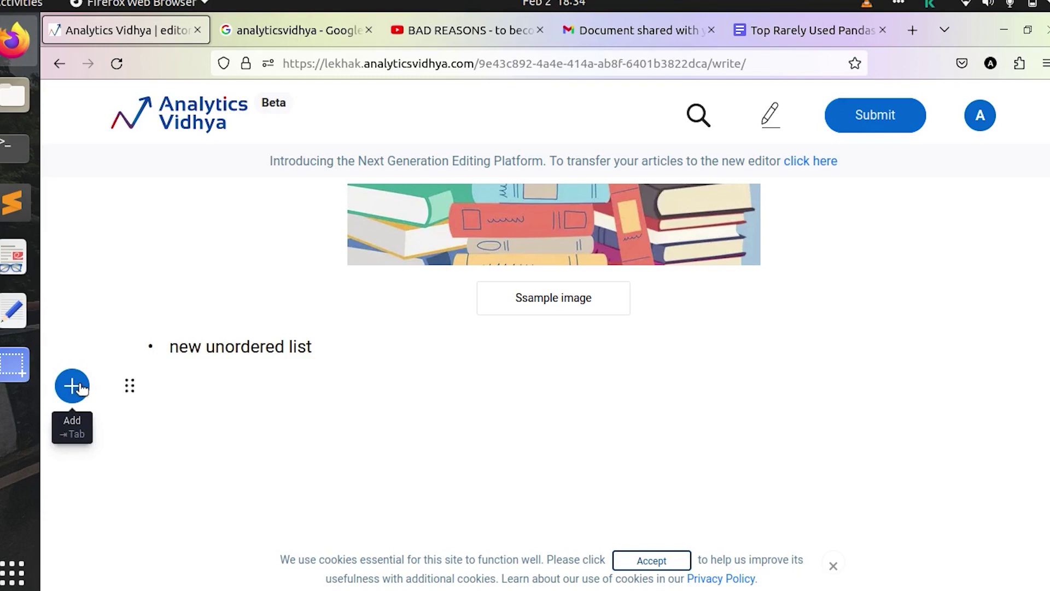
Add a numbered list item 'ordered list', then exit the list into an empty paragraph
left_click(72, 386)
left_click(215, 386)
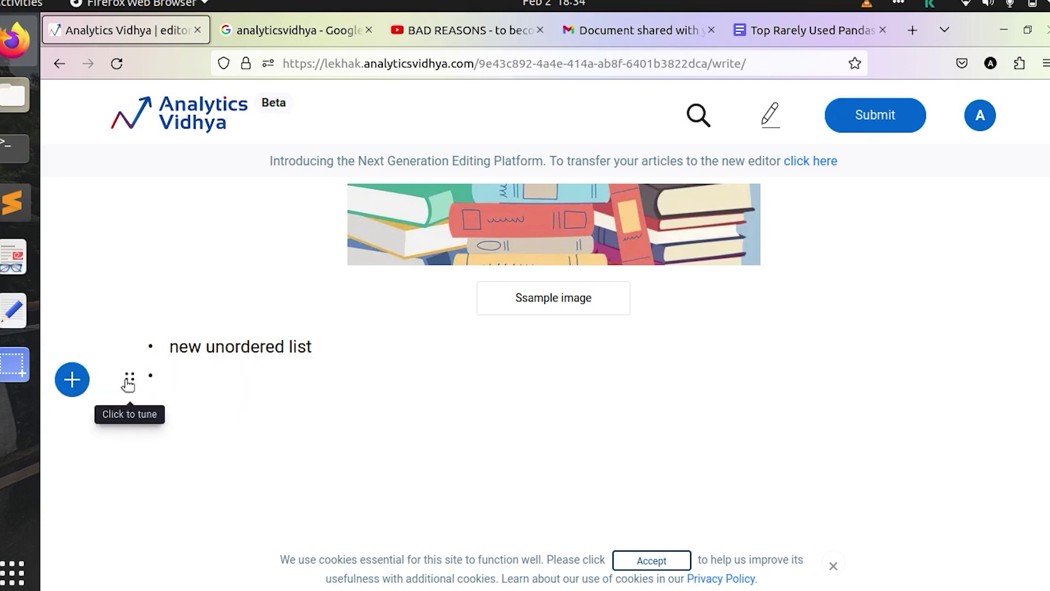
left_click(132, 386)
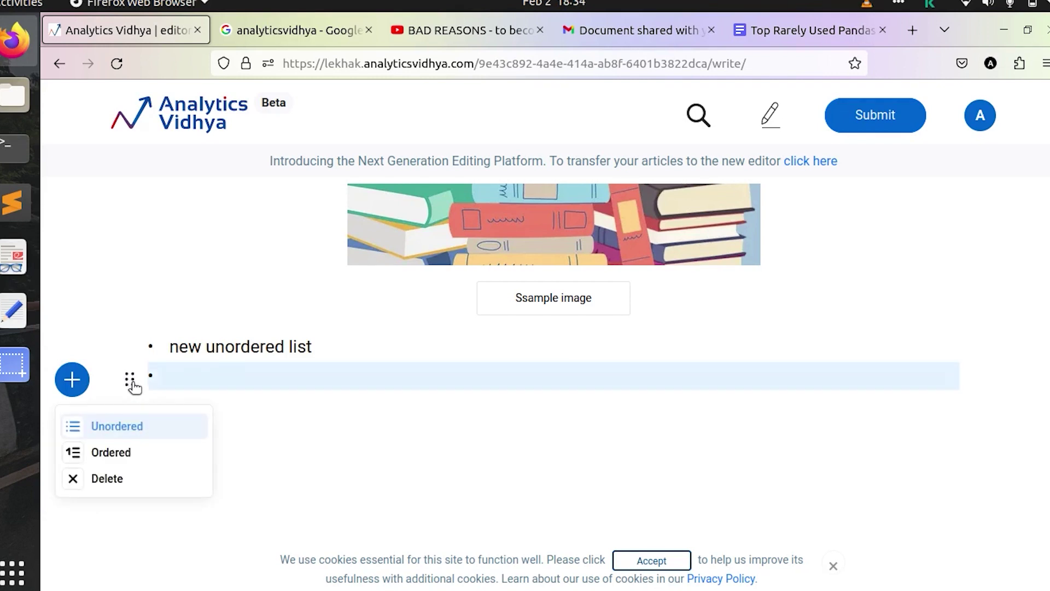
left_click(116, 452)
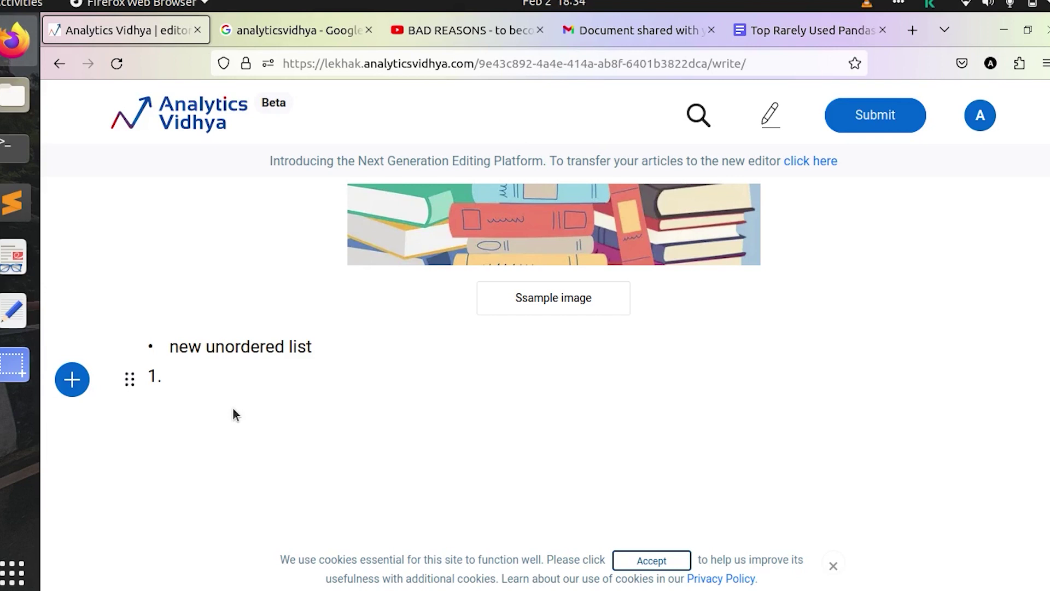
type("ordered list")
key("Return")
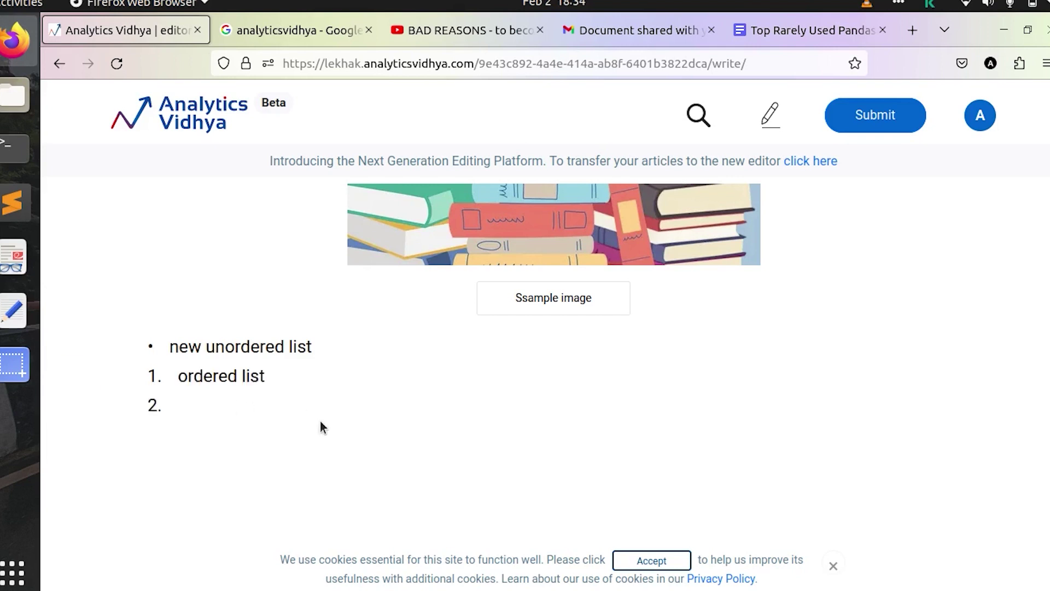
key("Tab")
key("shift+Tab")
key("shift+Tab")
Paste the BAD REASONS YouTube link from the video tab to embed the video
left_click(468, 29)
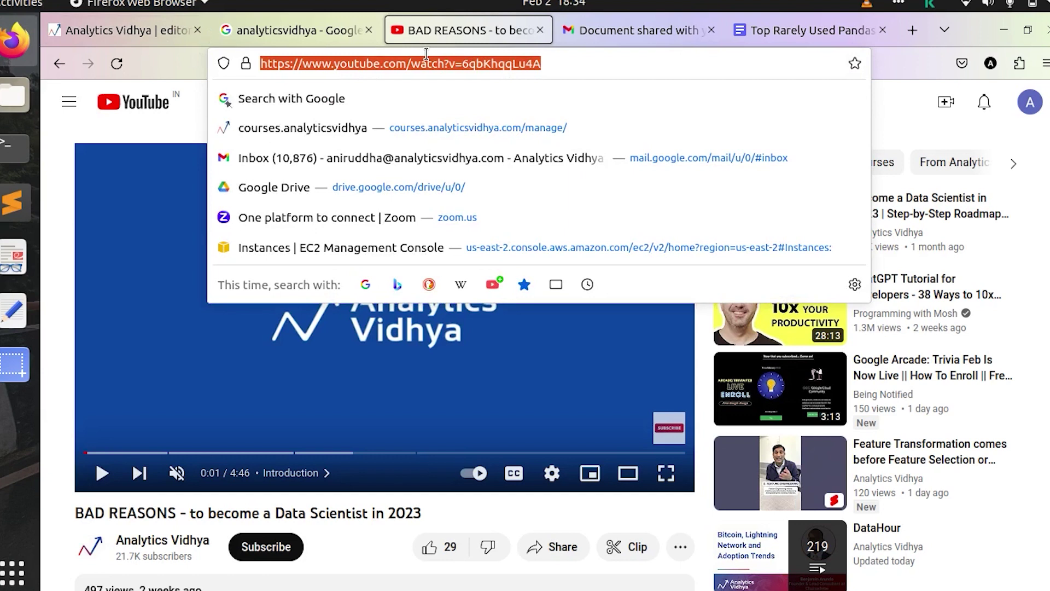
left_click(123, 30)
key("ctrl+v")
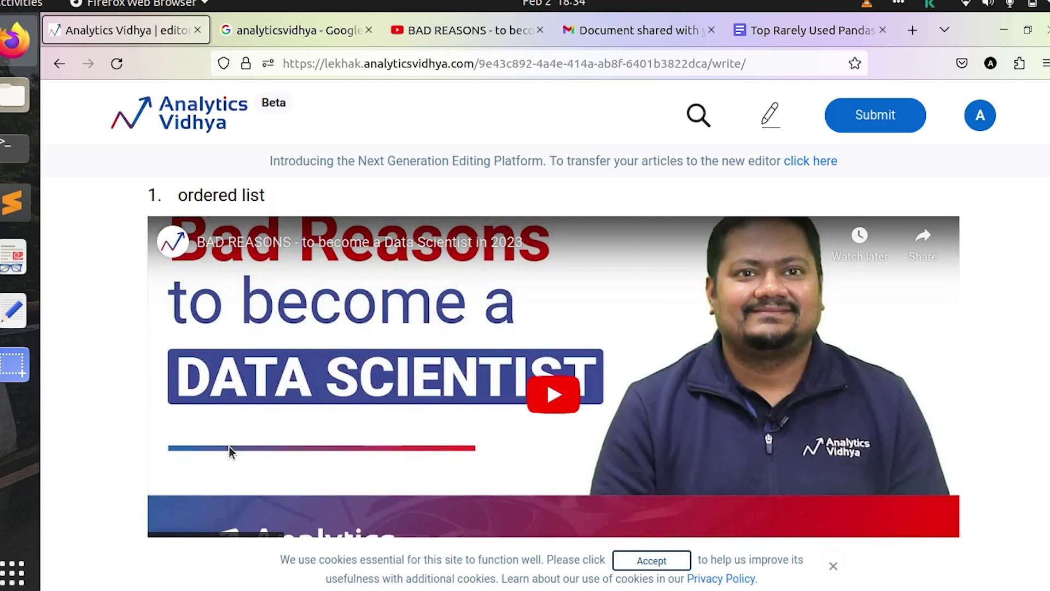
scroll(229, 446, "down", 3)
left_click(72, 433)
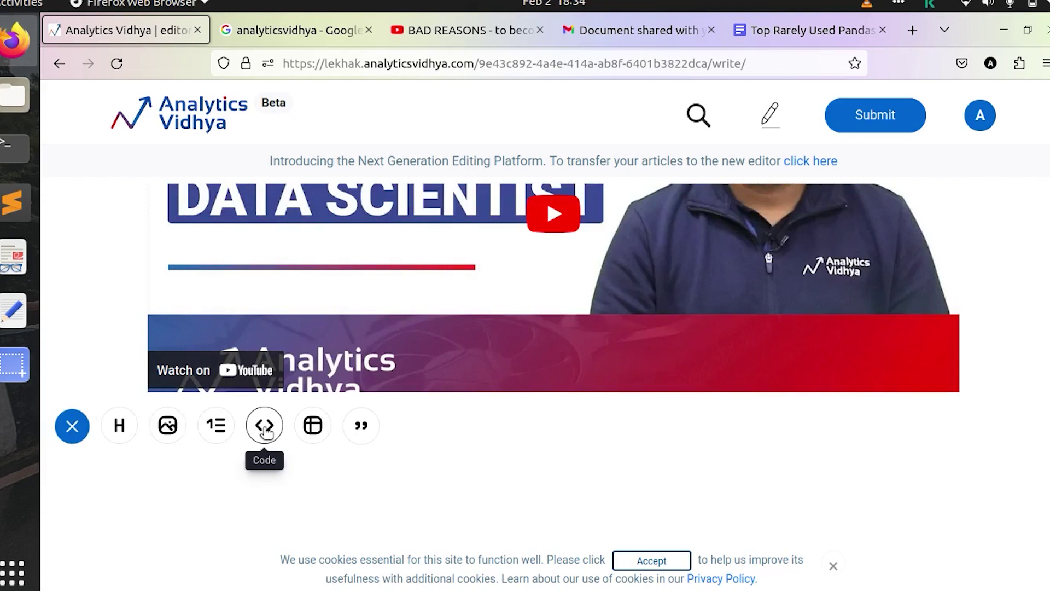
Insert a C++ code block with '#include <stidio.h>' followed by two blank lines
left_click(265, 425)
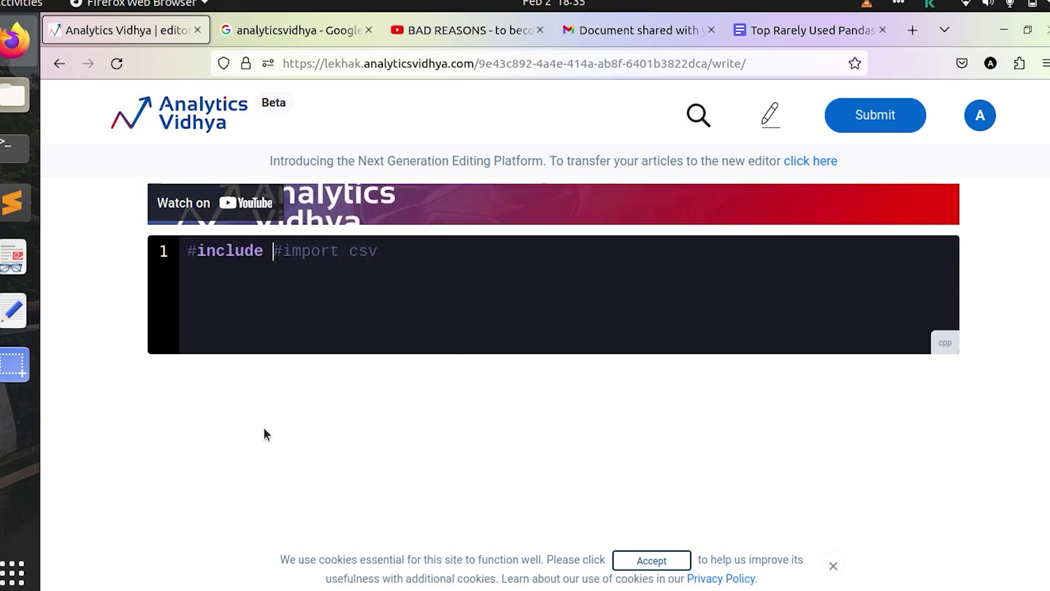
type("<stidio.h>")
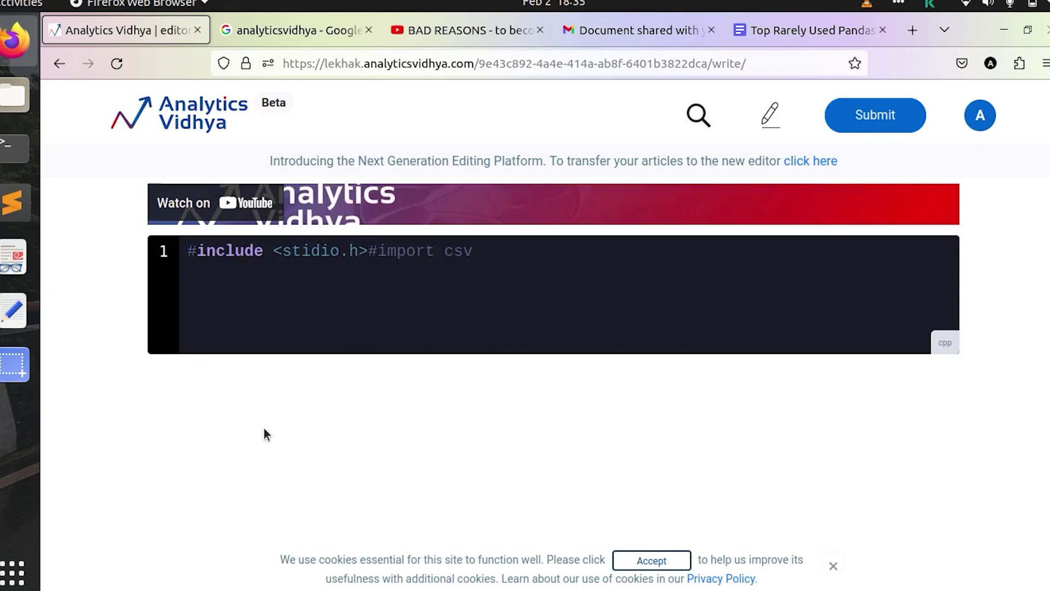
key("shift+End")
key("Delete")
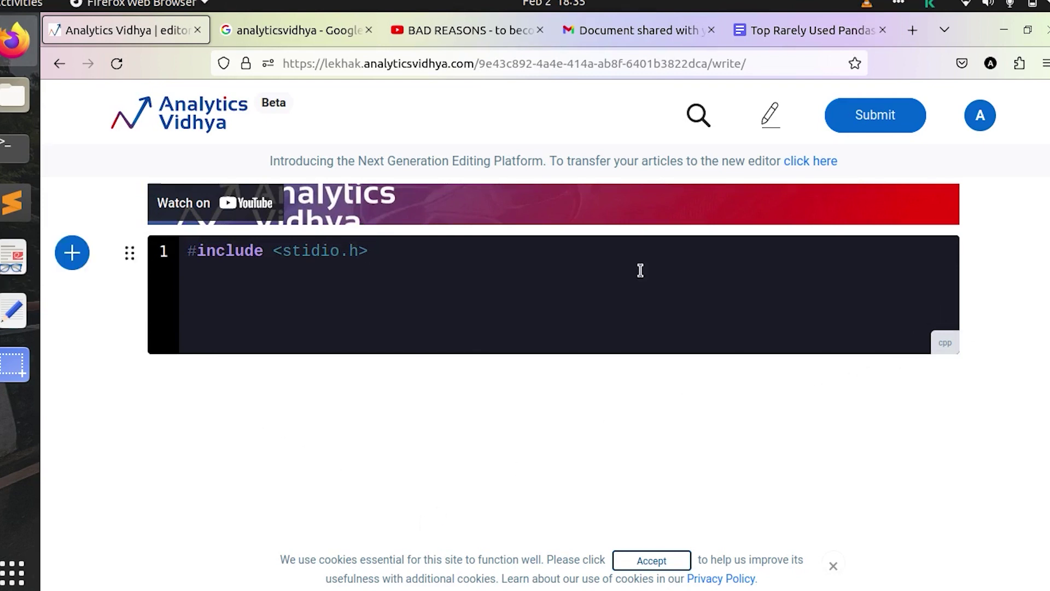
key("Return")
key("Return")
Duplicate the '#include <stidio.h>' line onto the second line and add another blank line
key("Up")
key("Up")
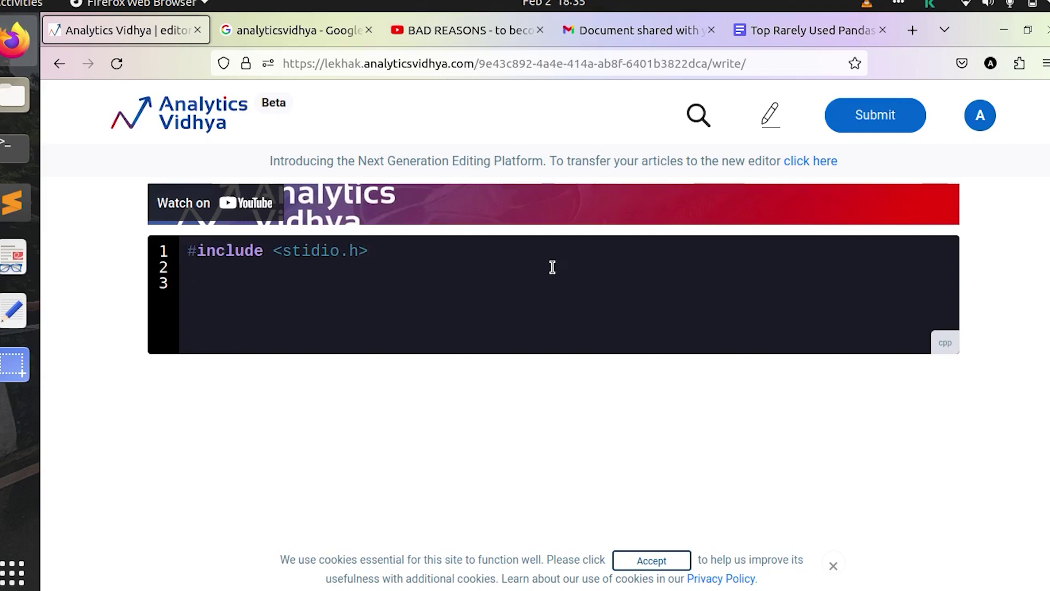
key("shift+End")
key("ctrl+c")
key("Right")
key("Return")
key("ctrl+v")
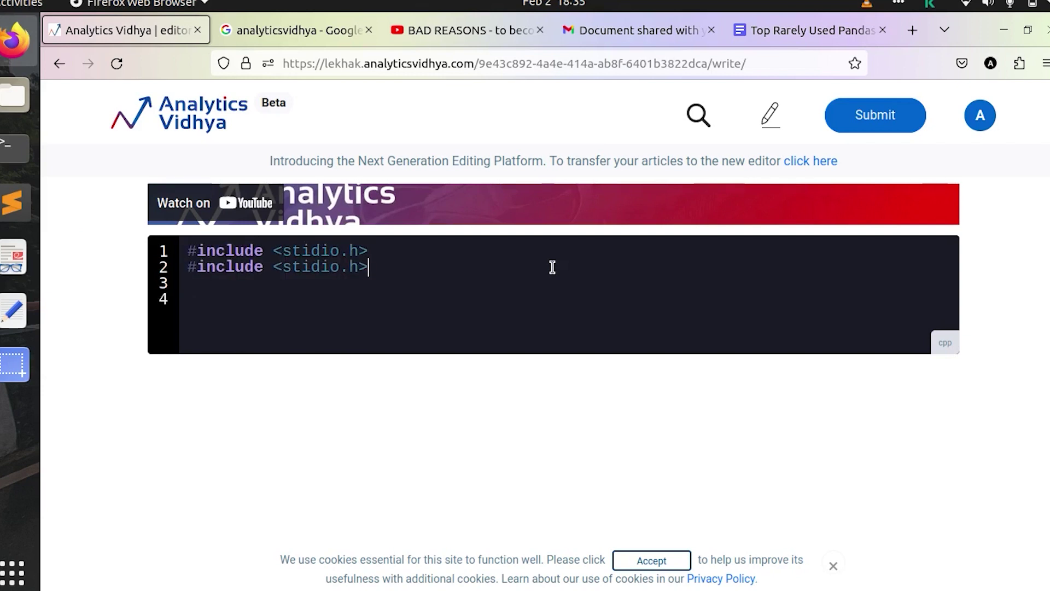
key("Down")
key("Return")
left_click(311, 387)
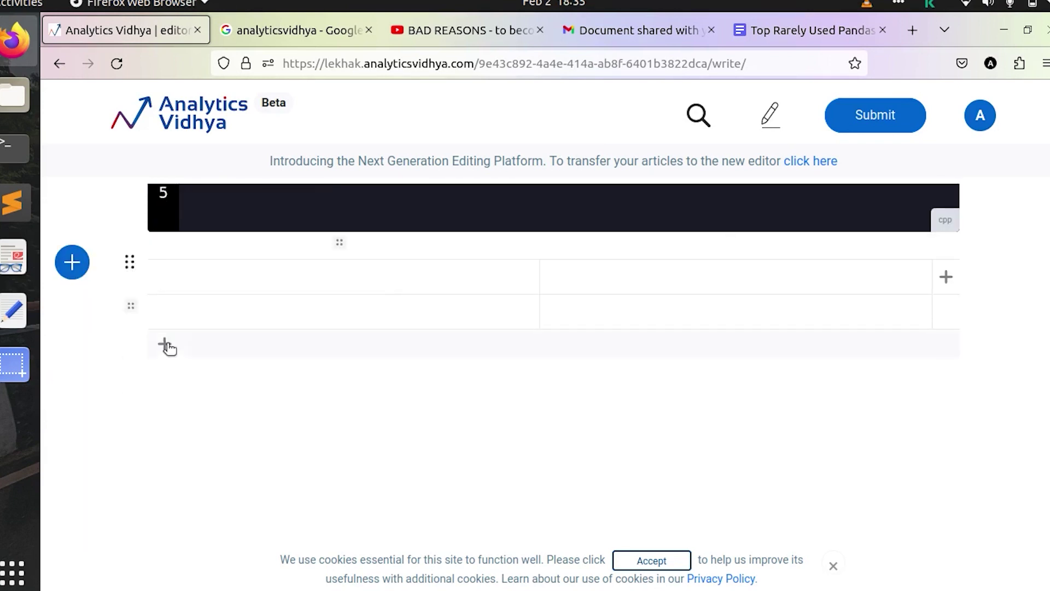
Add two rows and extra columns to the table
left_click(165, 345)
left_click(164, 376)
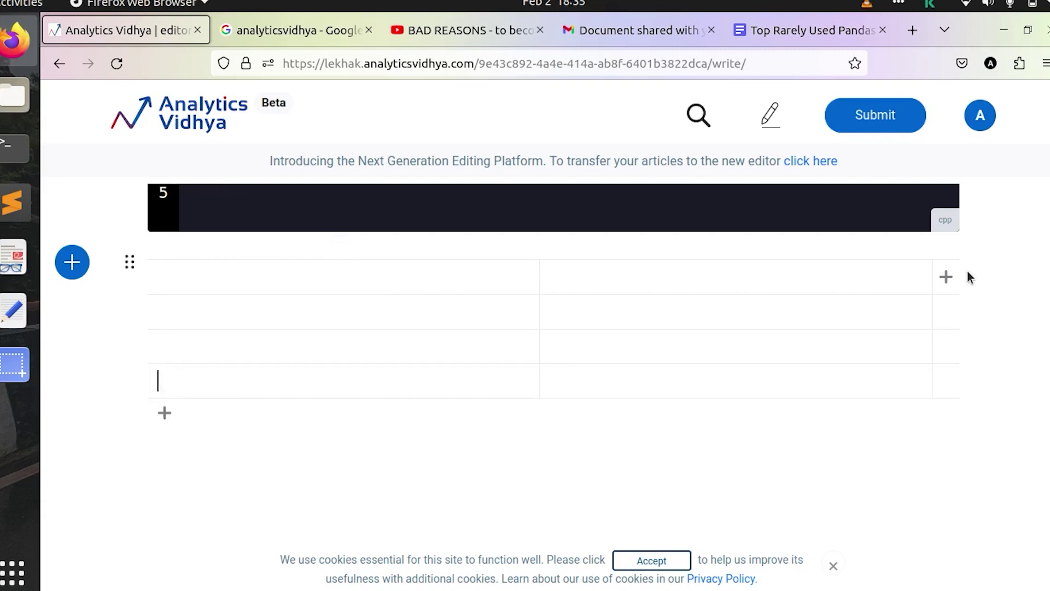
left_click(947, 278)
Turn on table headings and enter header 'headeadin1' and first cell 'test2'
left_click(130, 263)
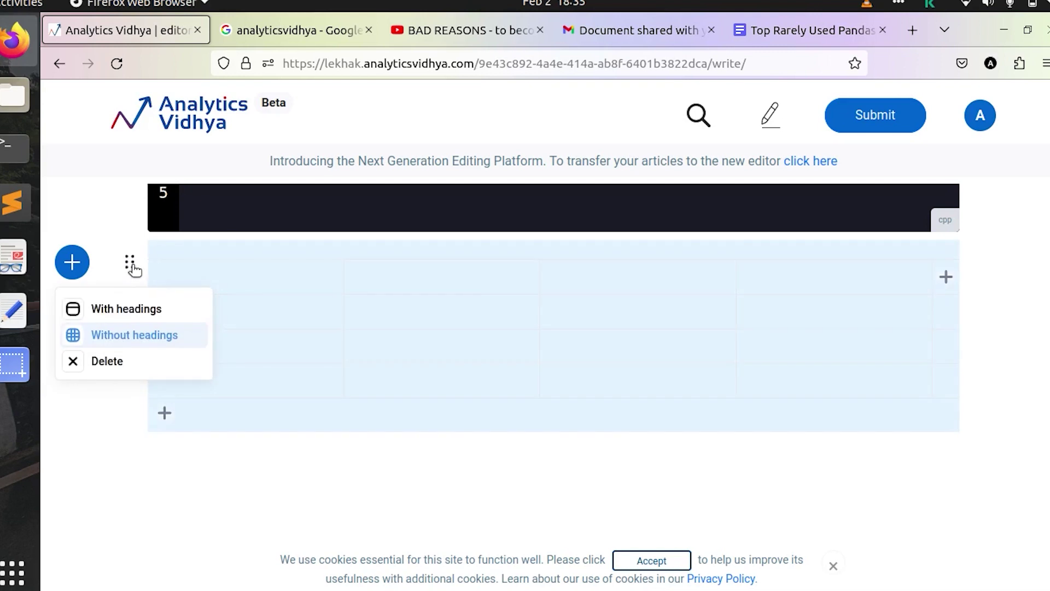
left_click(145, 315)
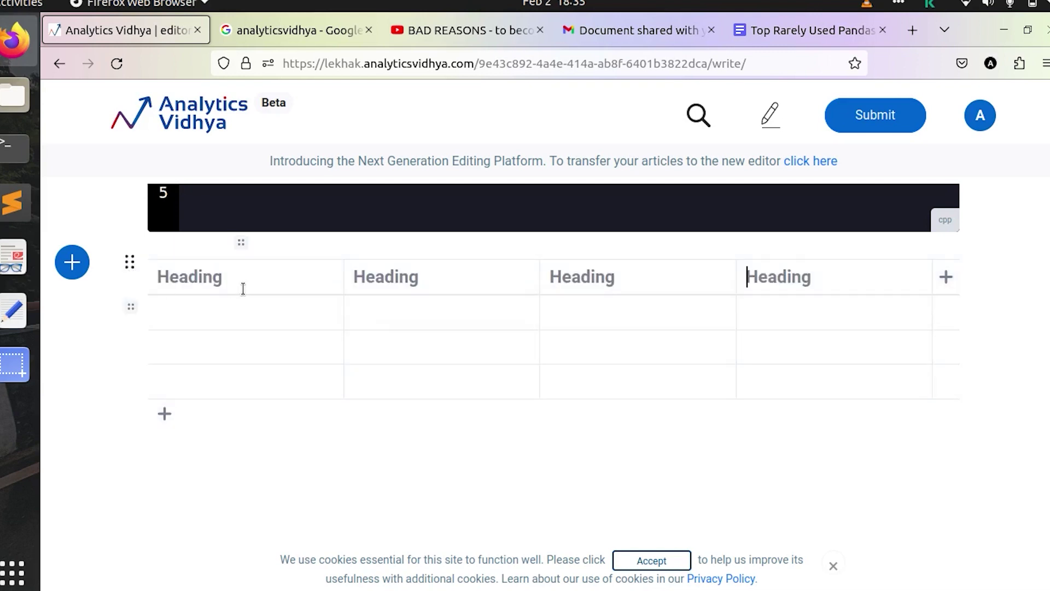
left_click(224, 286)
type("headead")
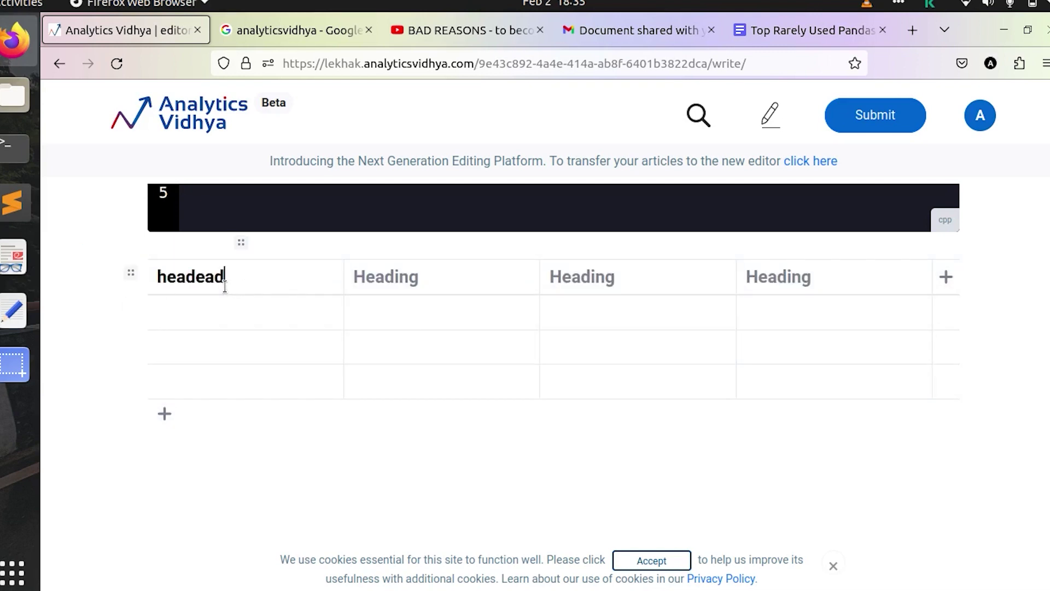
type("in1")
left_click(225, 313)
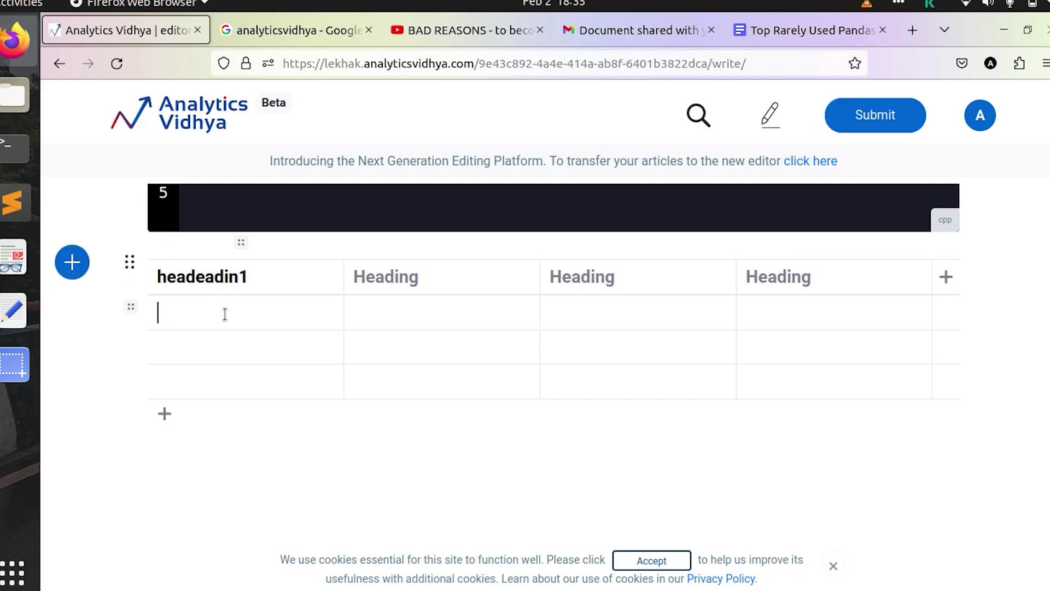
type("test2")
left_click(78, 463)
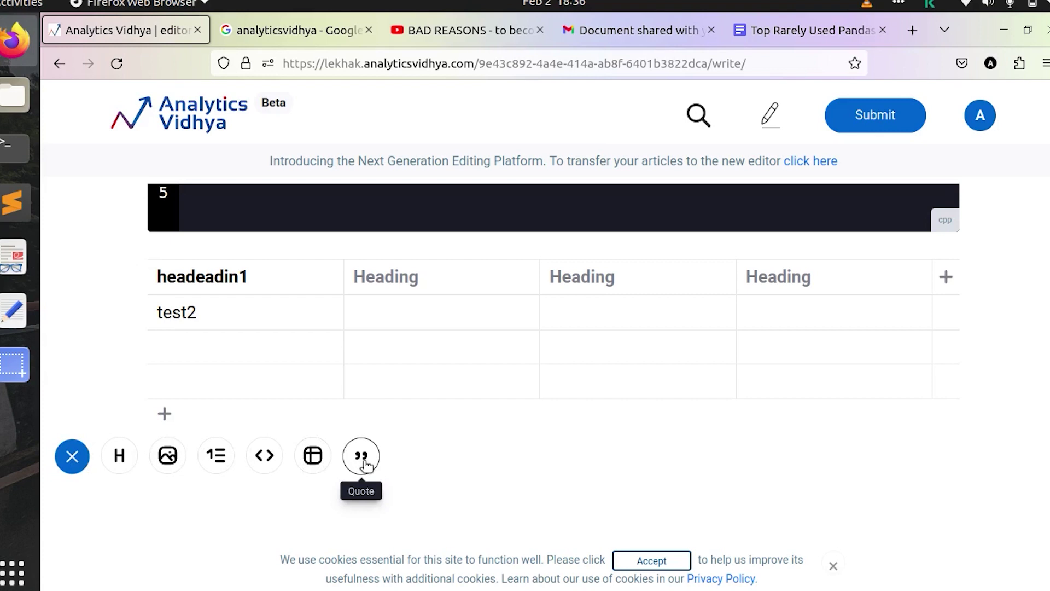
Insert a quote 'new quote' credited to '-unkown', with an empty block after it
left_click(366, 464)
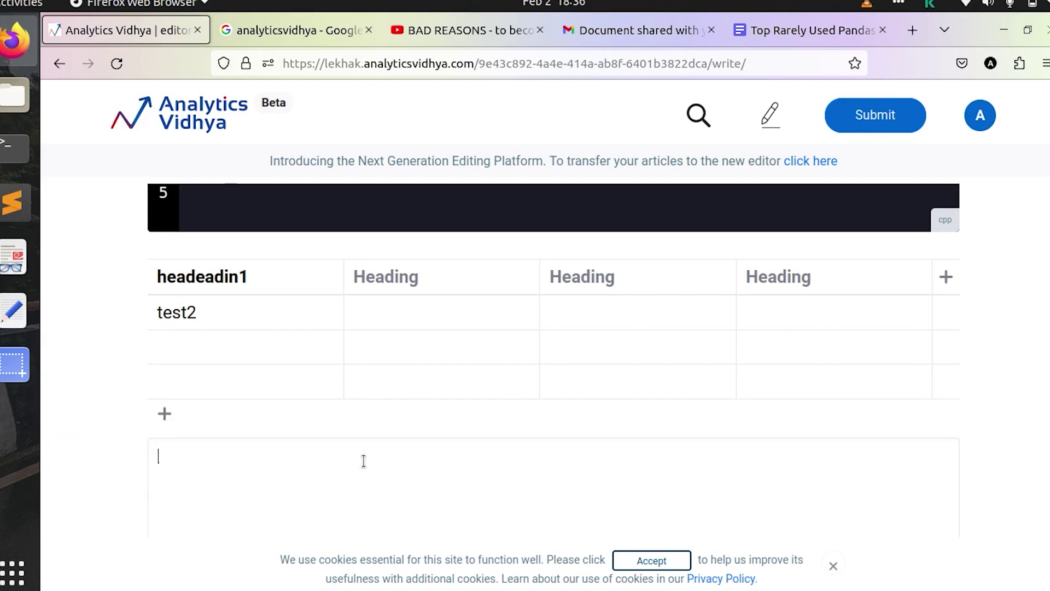
type("new quote")
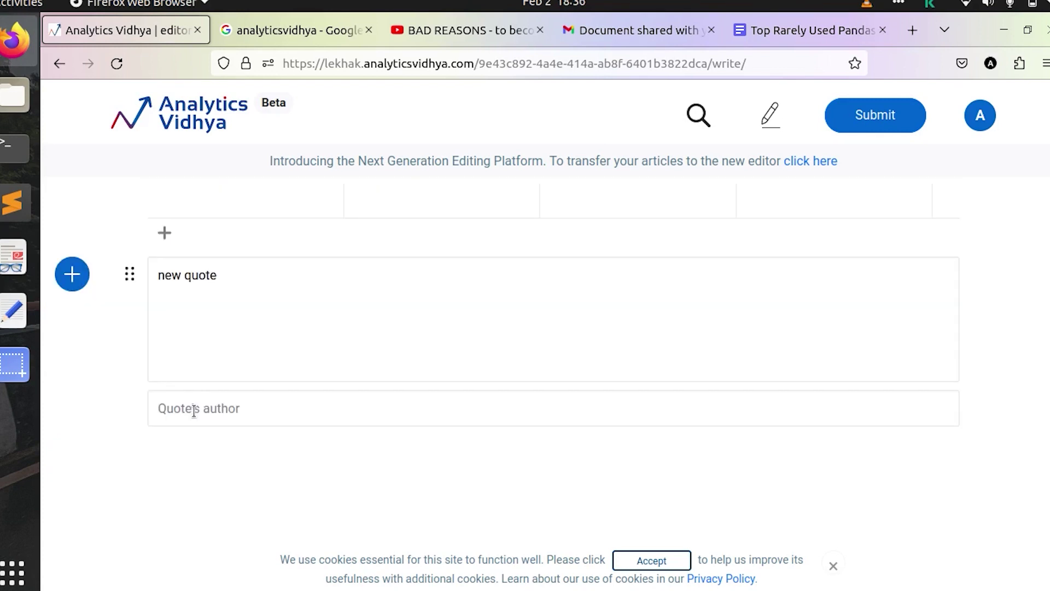
left_click(194, 410)
type("-unkown")
key("Return")
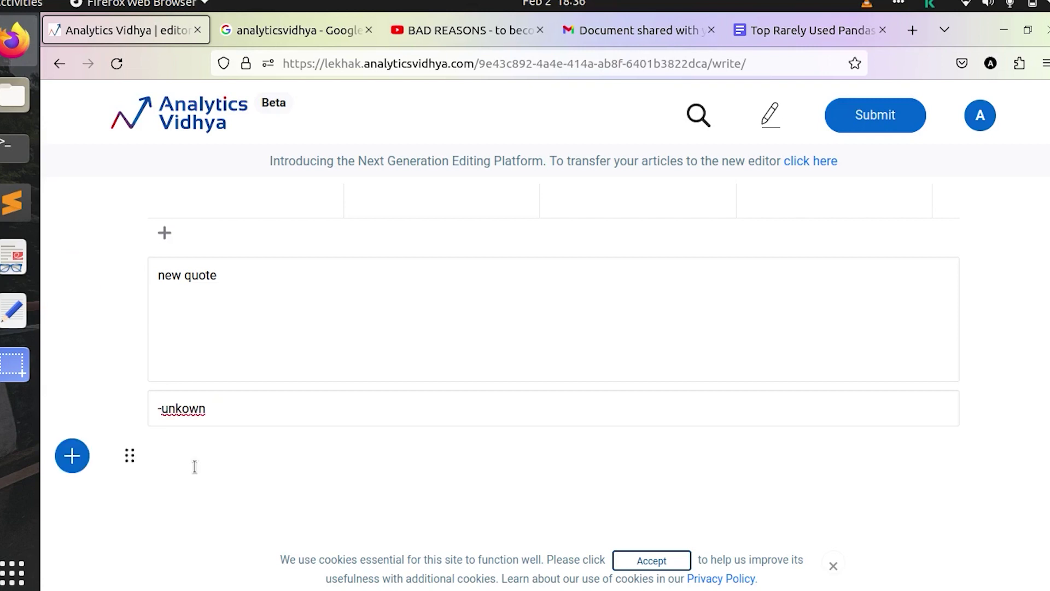